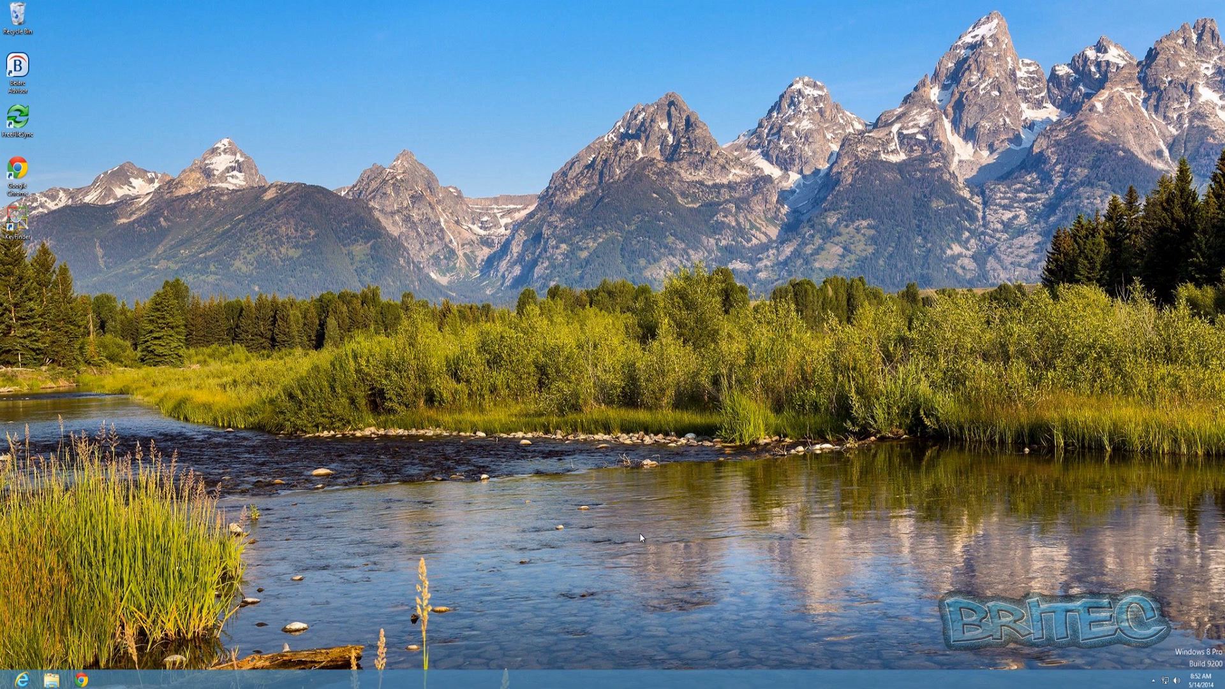
Exit Explorer from the hidden Ctrl+Shift taskbar menu, then bring up Task Manager.
right_click(603, 683)
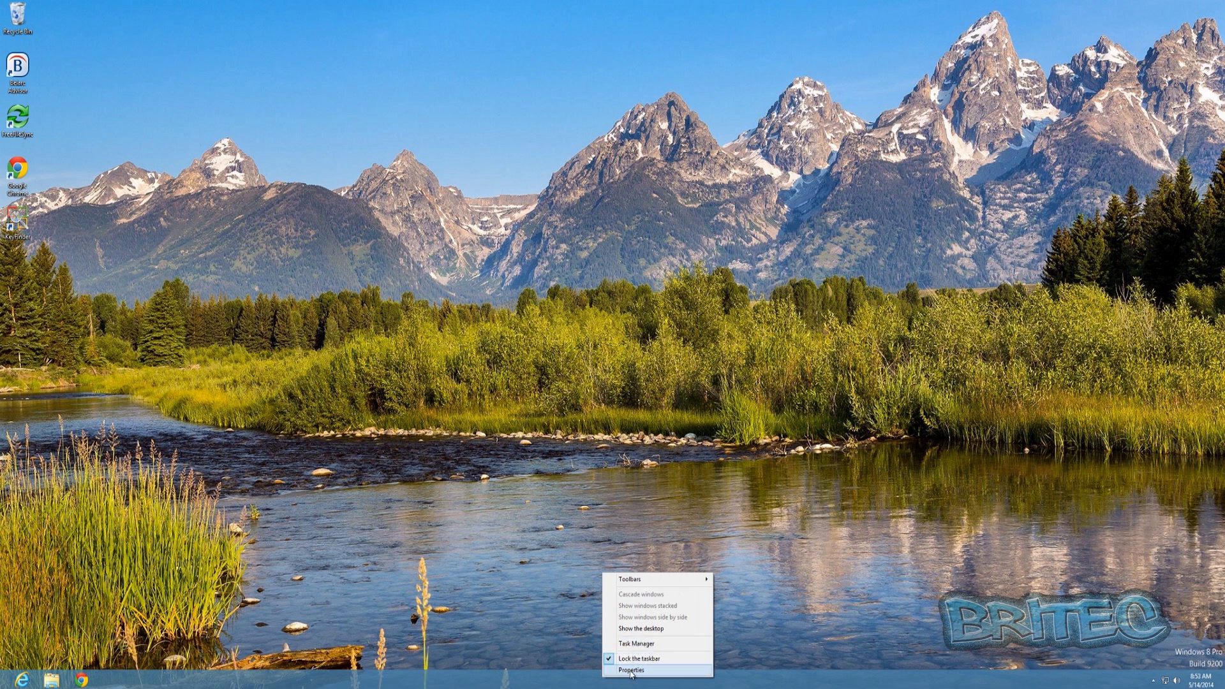
left_click(628, 672)
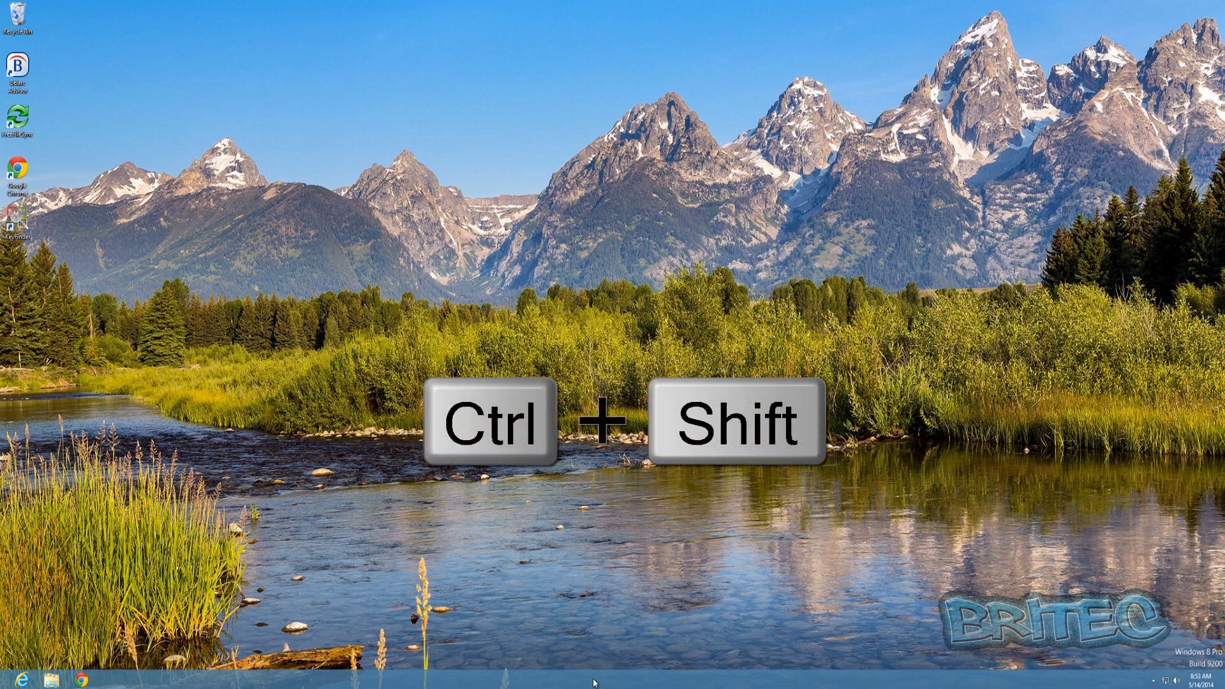
right_click(594, 682, "ctrl+shift")
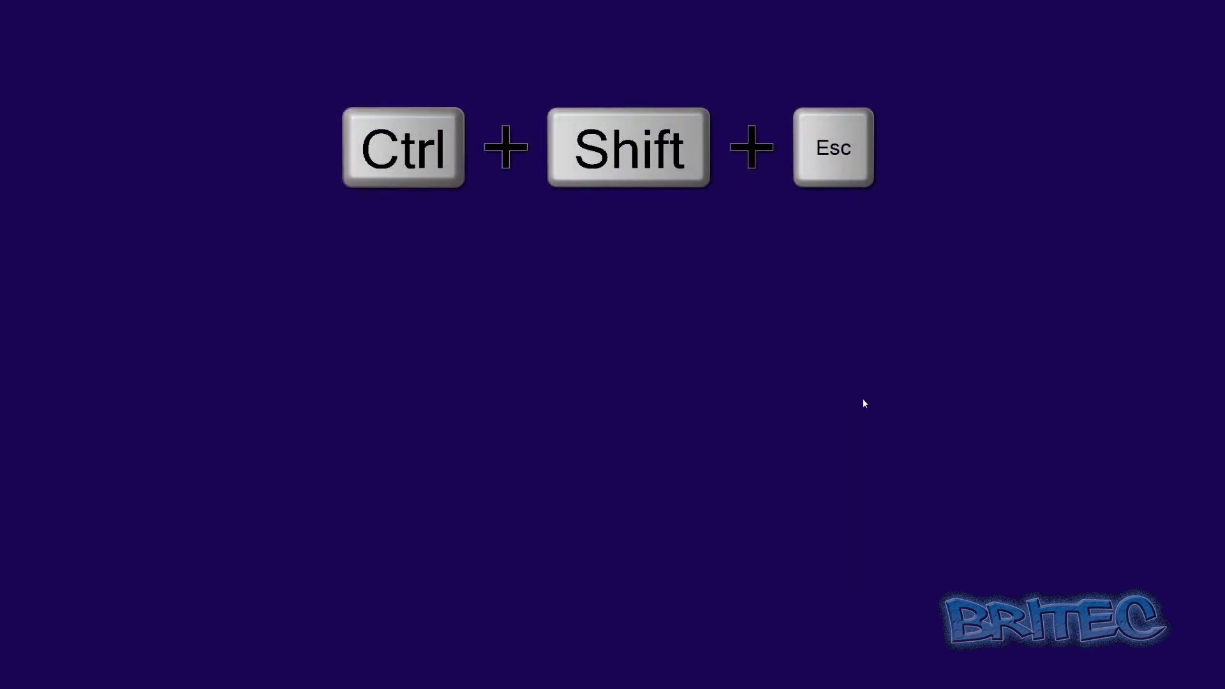
key("ctrl+shift+Escape")
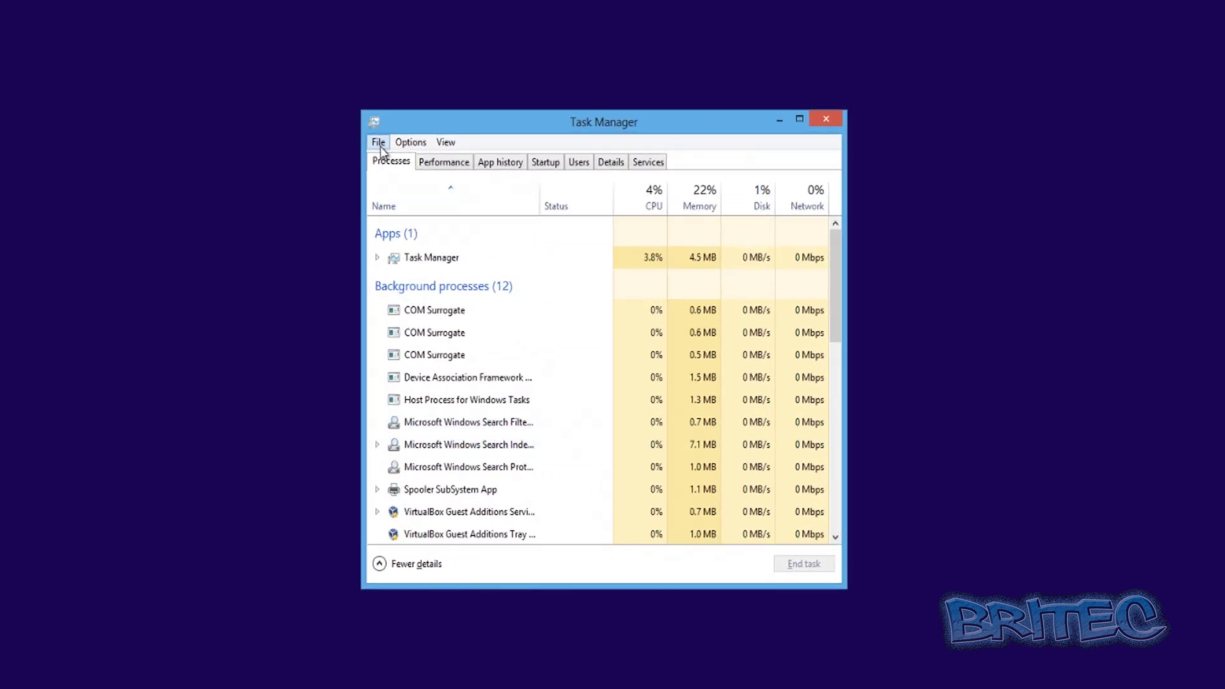
Relaunch explorer.exe as a new task with administrative privileges from Task Manager.
left_click(380, 145)
left_click(400, 164)
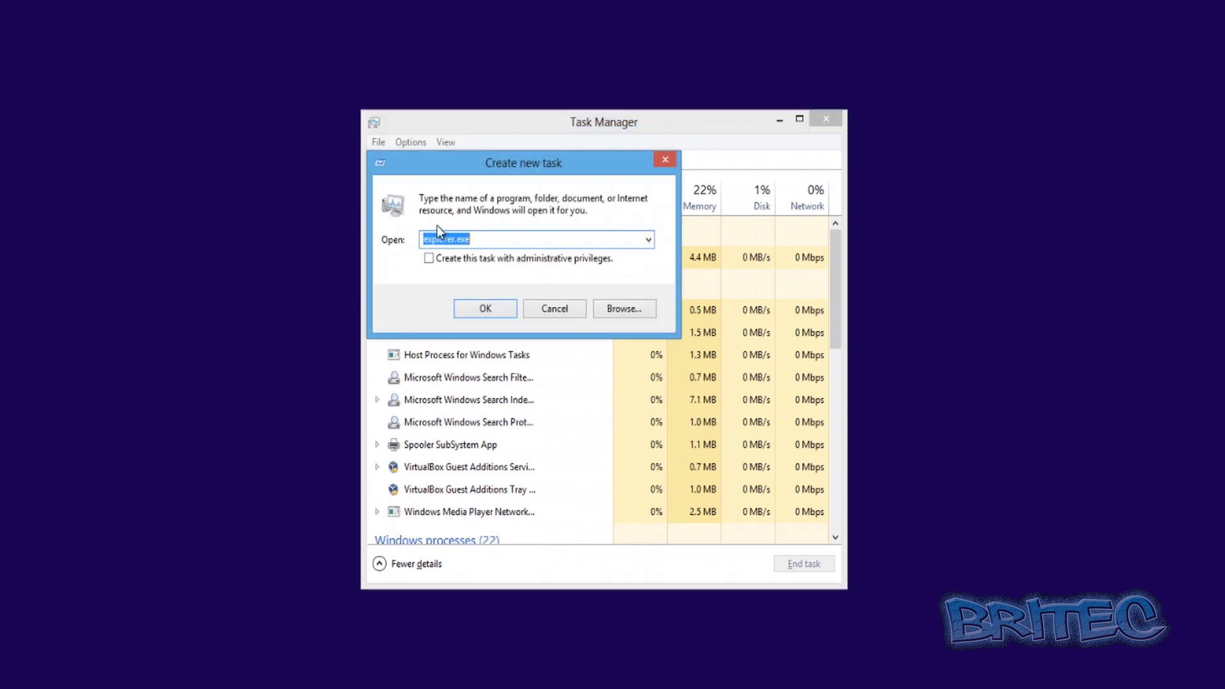
left_click(514, 240)
left_click(429, 259)
left_click(489, 309)
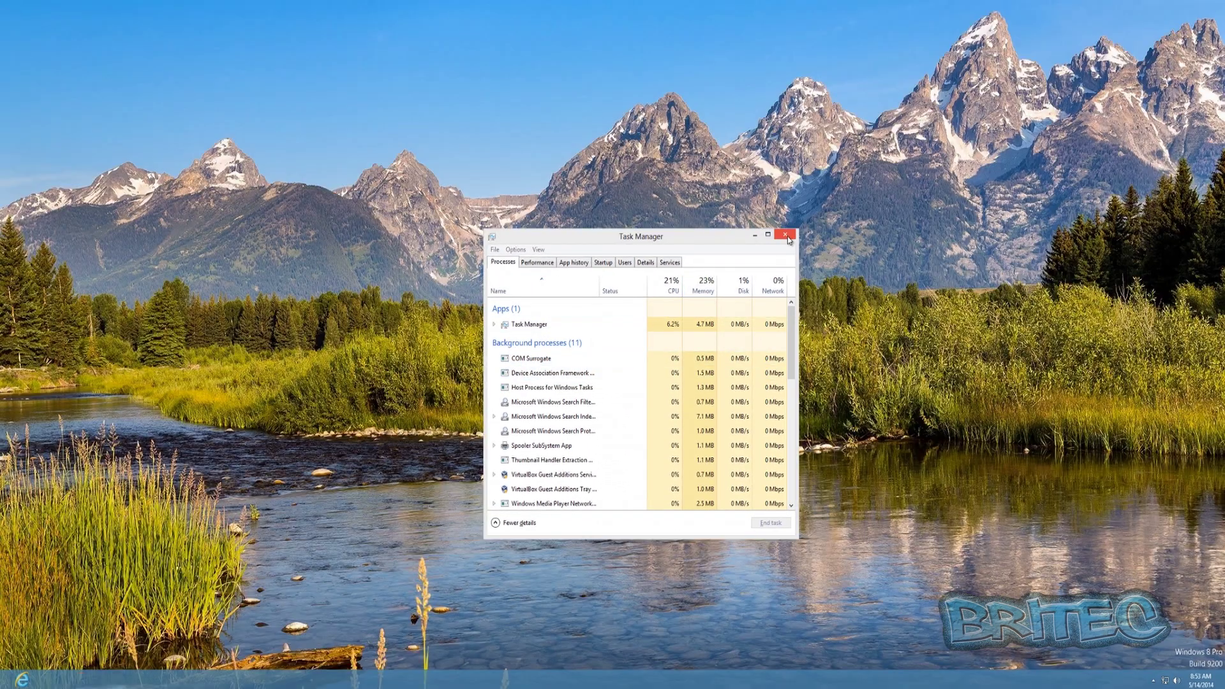
Close Task Manager and exit Explorer again through the Ctrl+Shift taskbar menu.
left_click(787, 238)
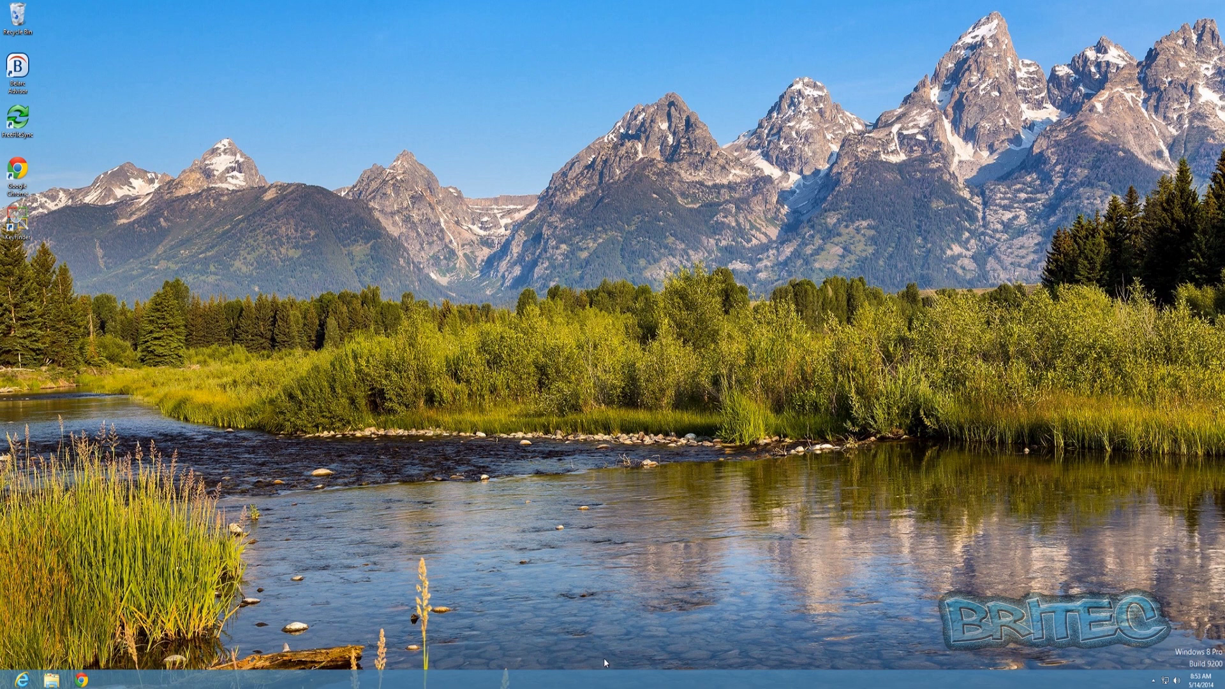
right_click(610, 680)
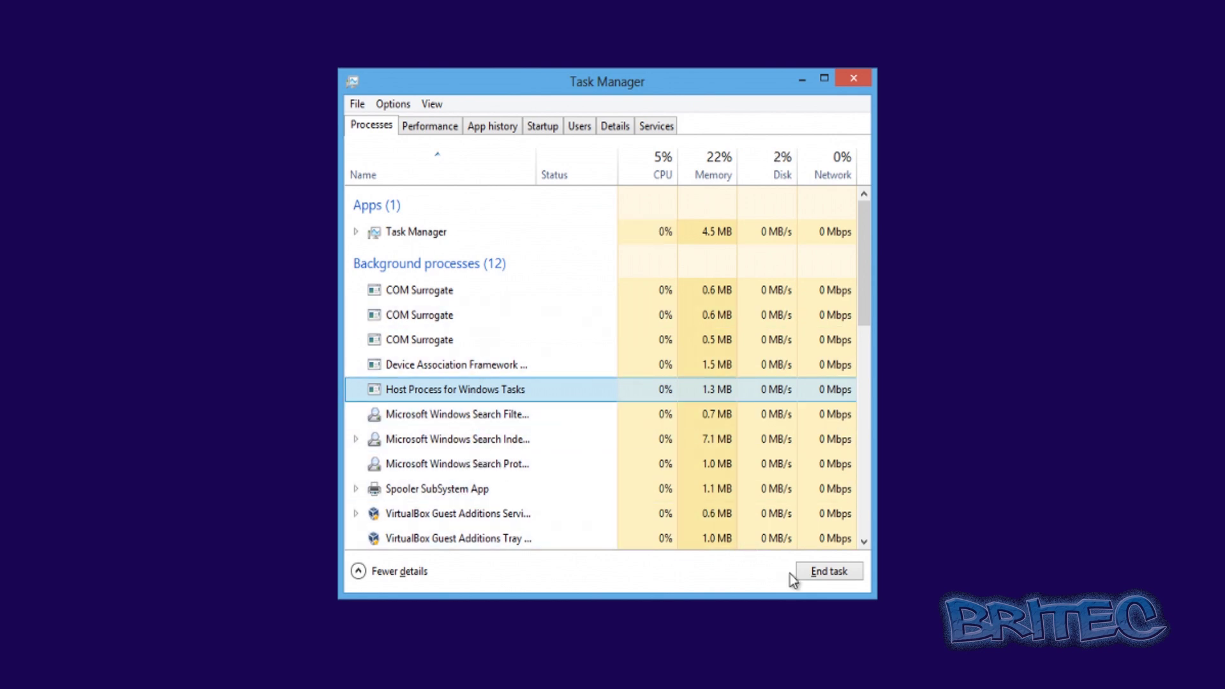
Make selections in the Task Manager window.
left_click(829, 574)
left_click(450, 365)
left_click(452, 389)
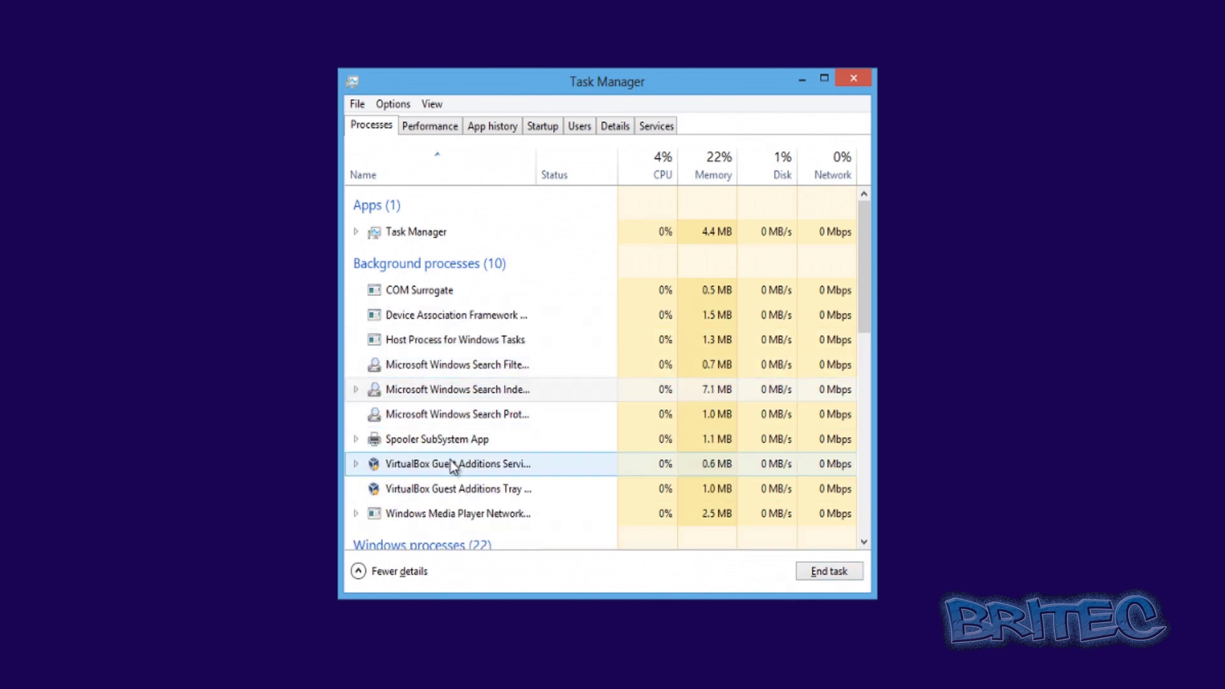
left_click(460, 490)
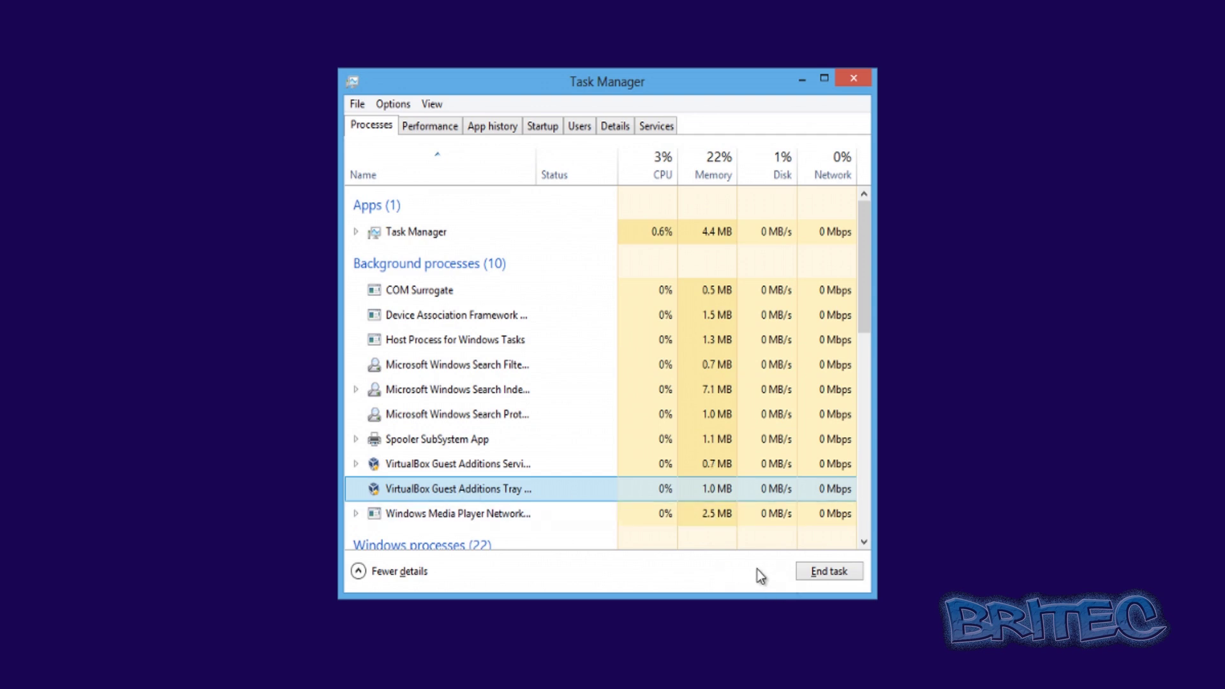
Run explorer.exe again as a new task with administrative privileges.
left_click(357, 105)
left_click(359, 125)
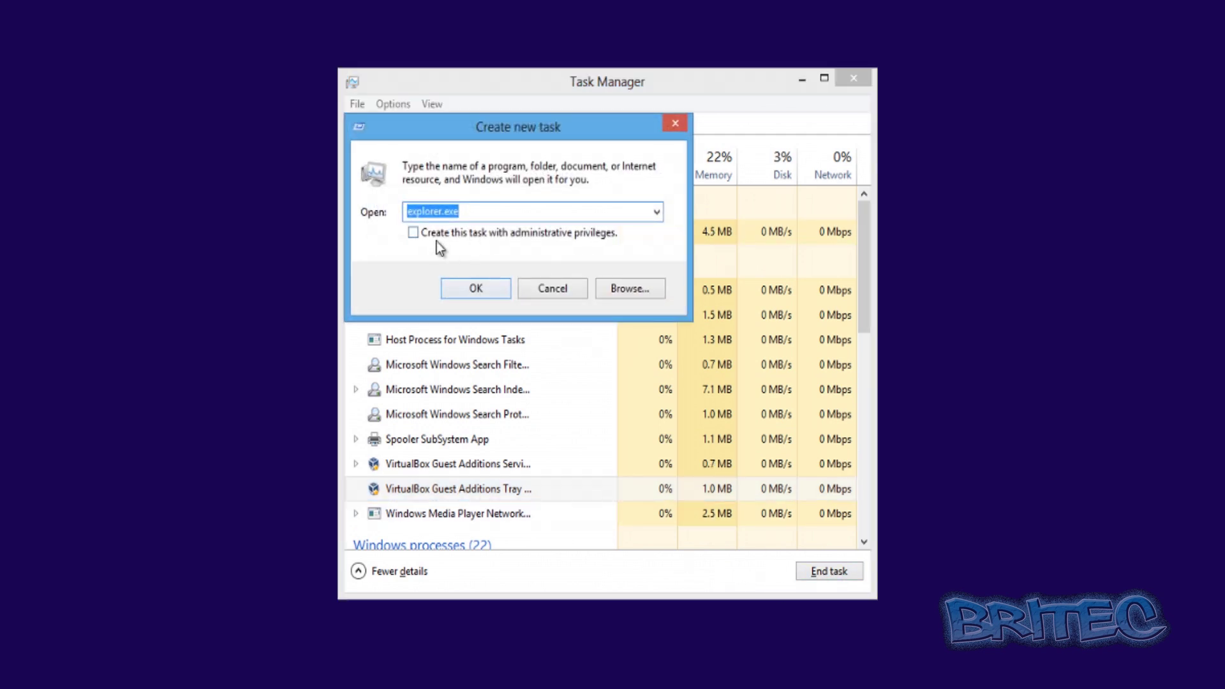
left_click(413, 233)
left_click(475, 288)
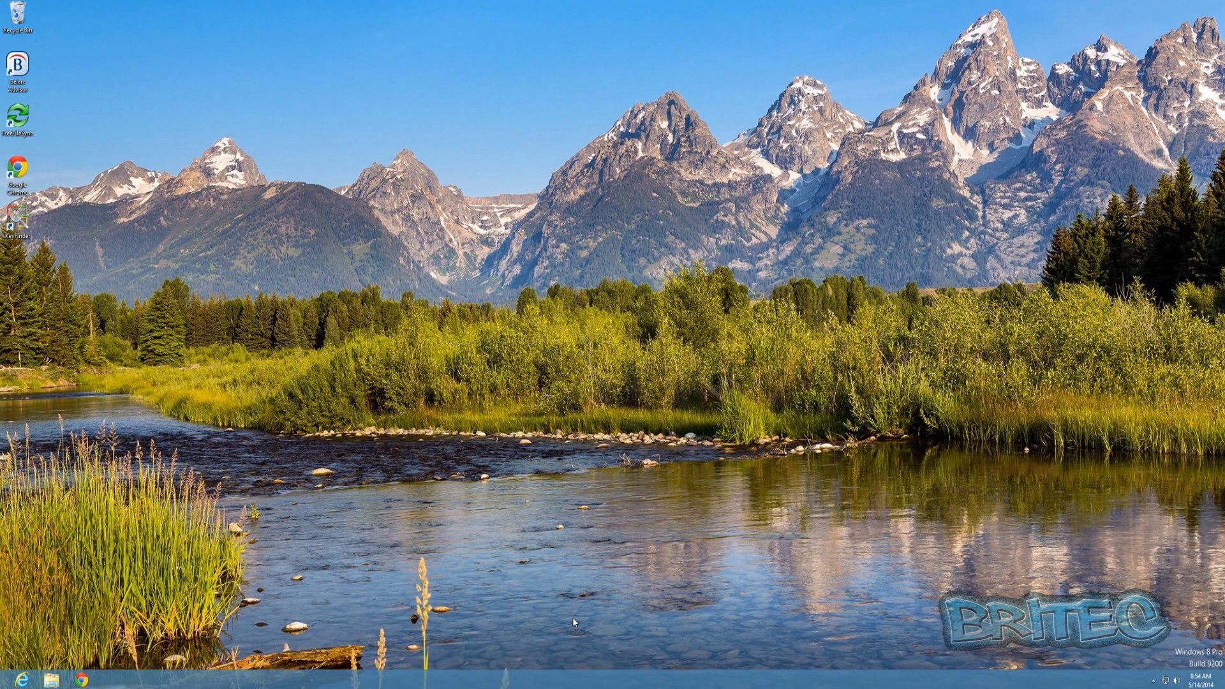
Open Task Manager from the taskbar menu and restart the Windows Explorer process twice.
right_click(587, 683)
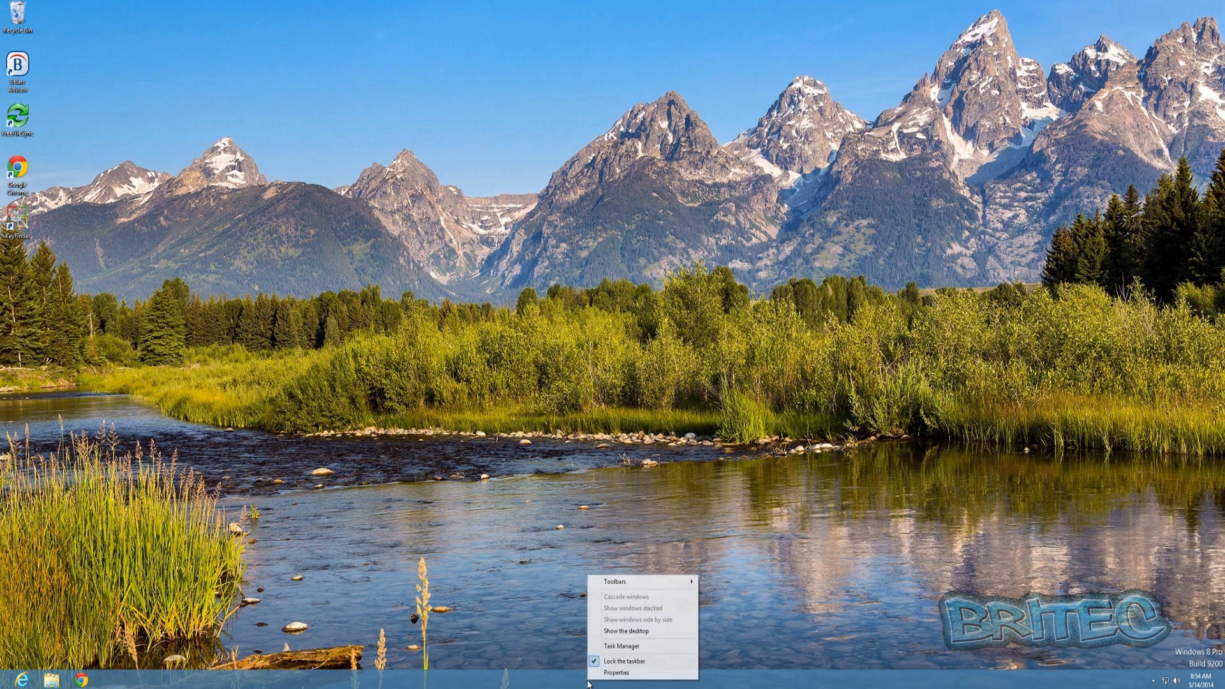
left_click(620, 646)
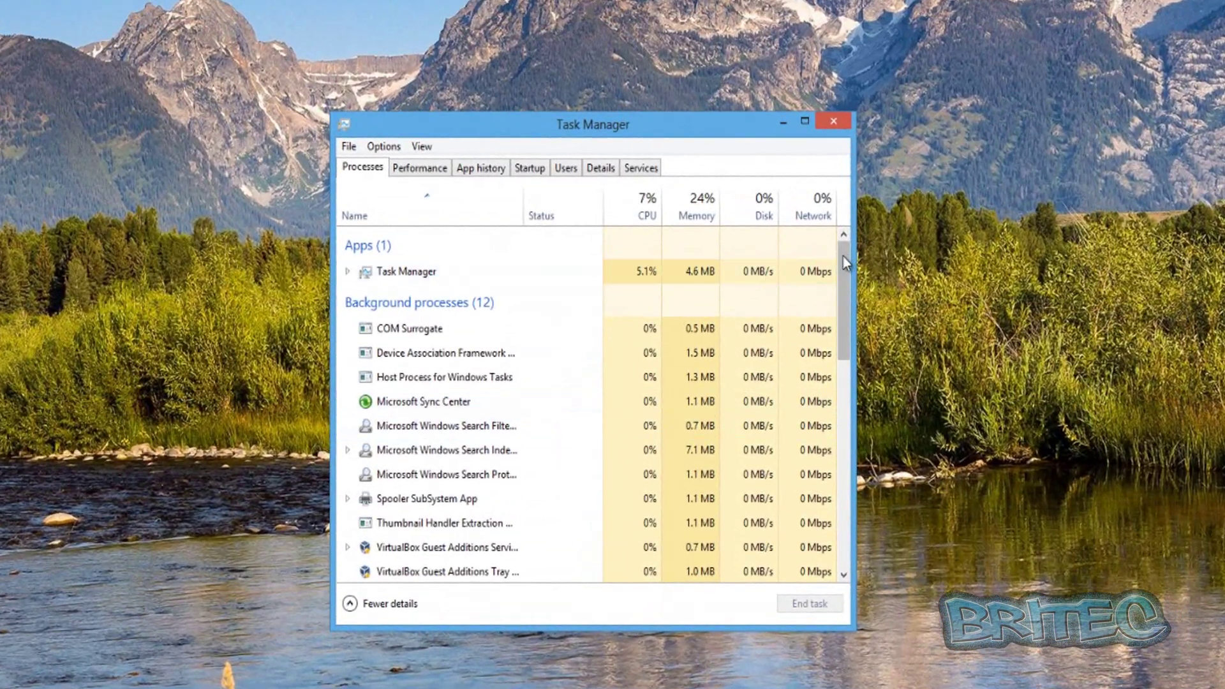
left_click_drag(842, 292, 841, 478)
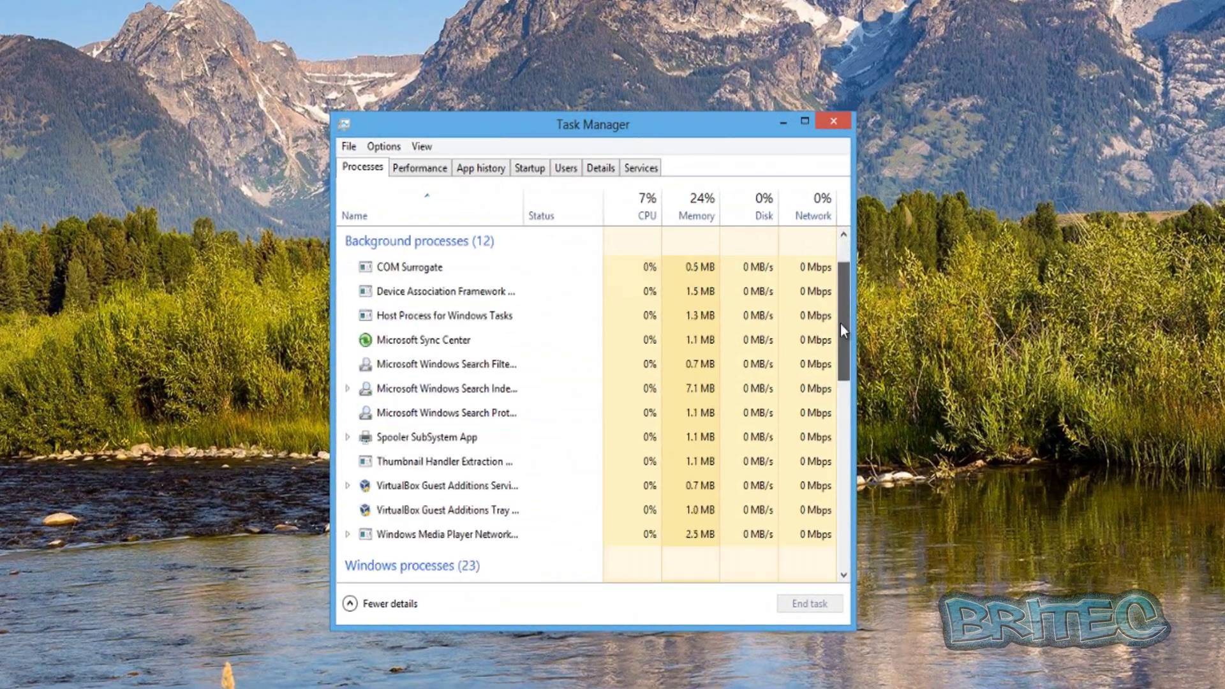
scroll(840, 478, "down", 1)
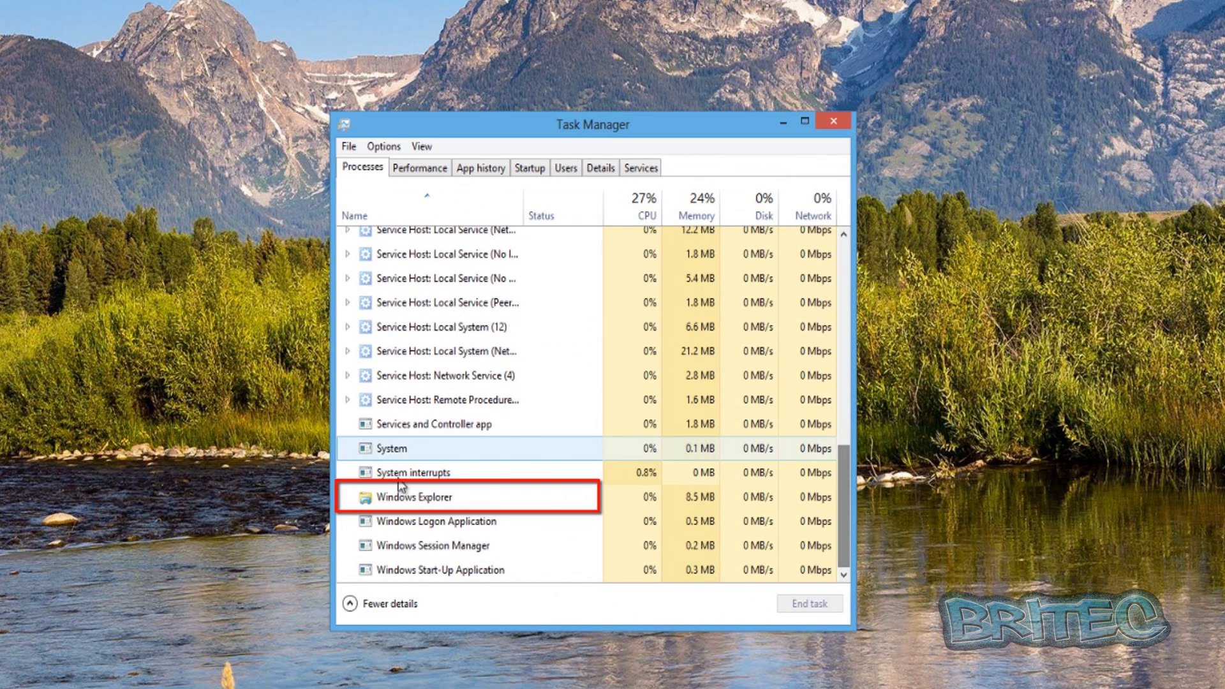
left_click(414, 498)
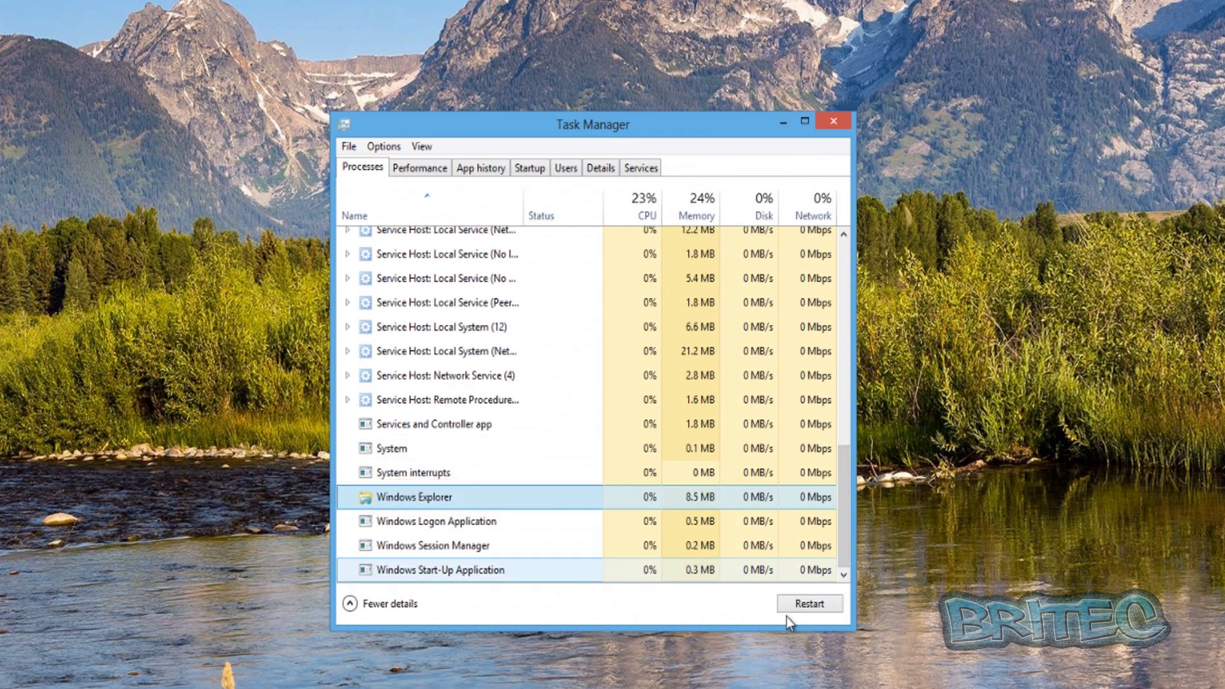
left_click(810, 607)
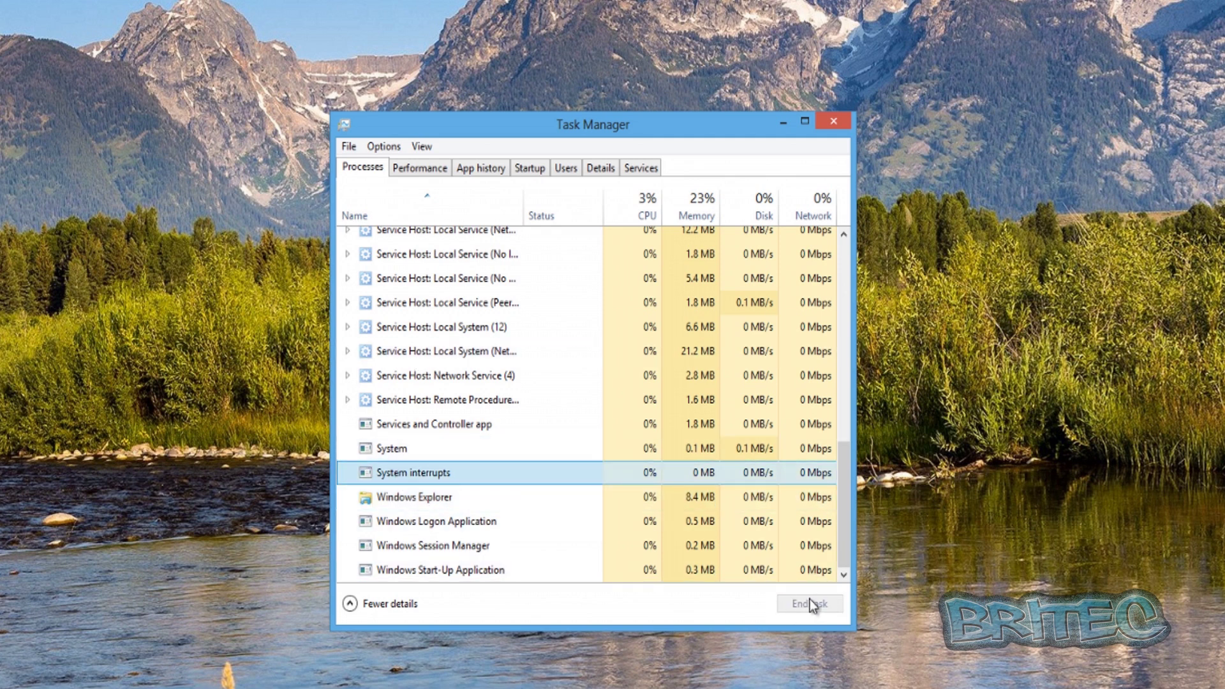
left_click(421, 503)
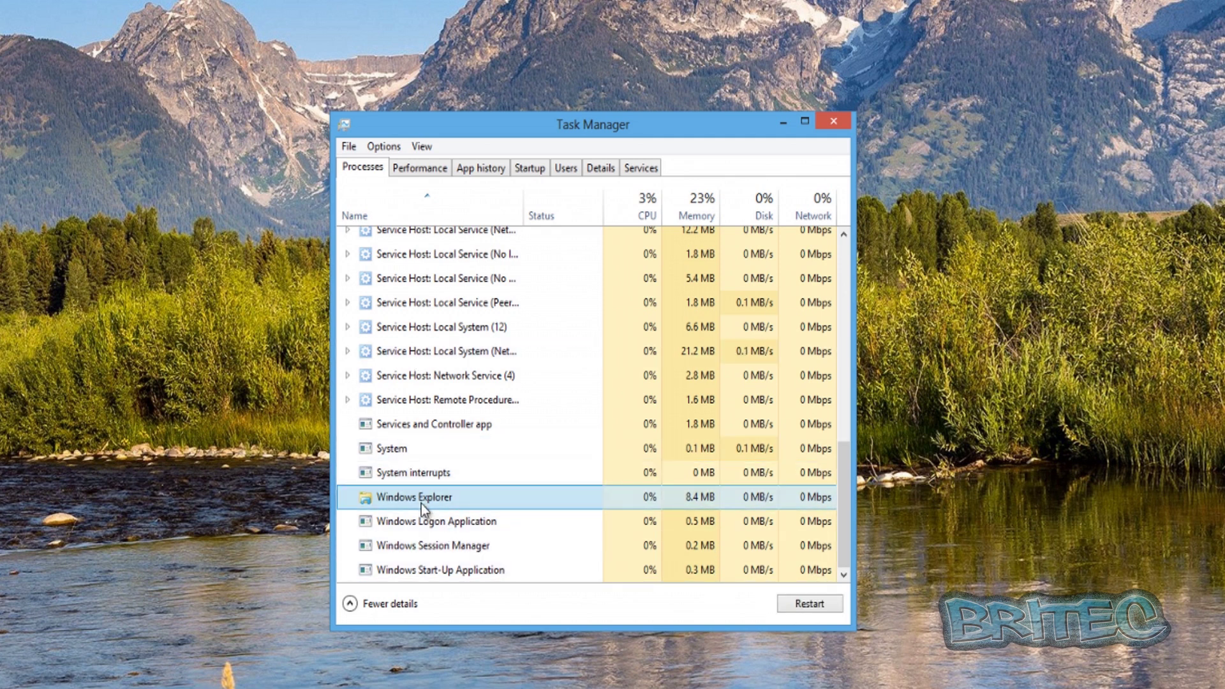
left_click(799, 605)
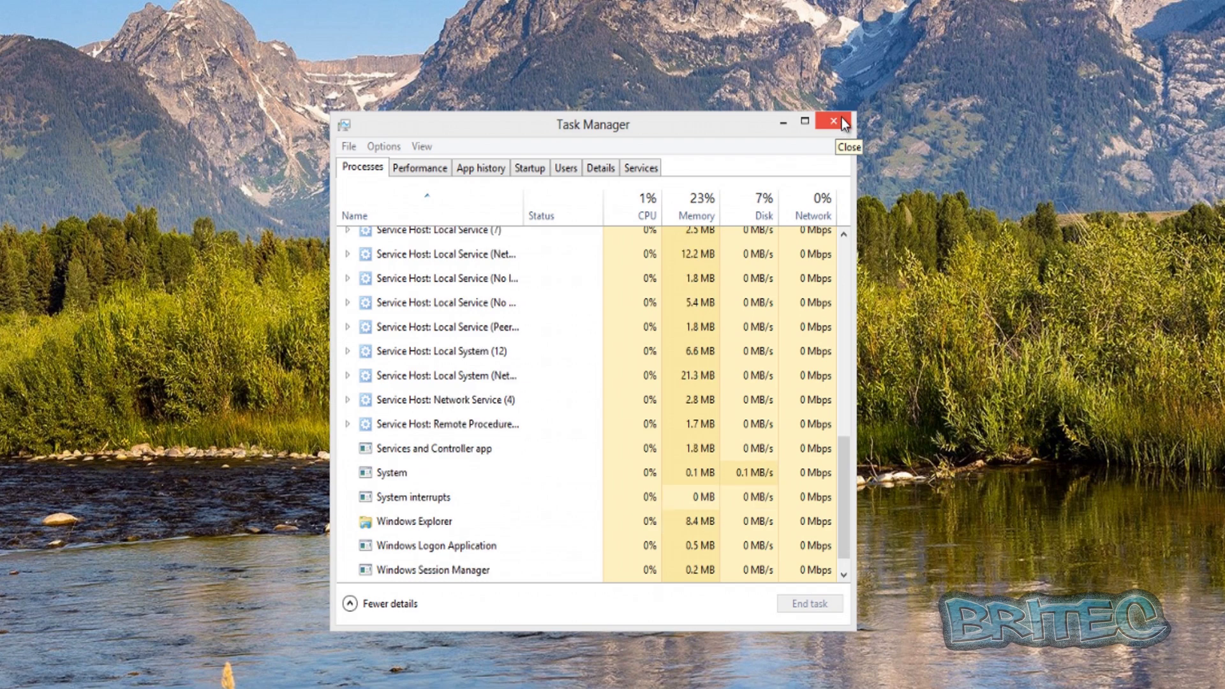
Select Windows Explorer once more, then close the Task Manager window.
left_click(649, 406)
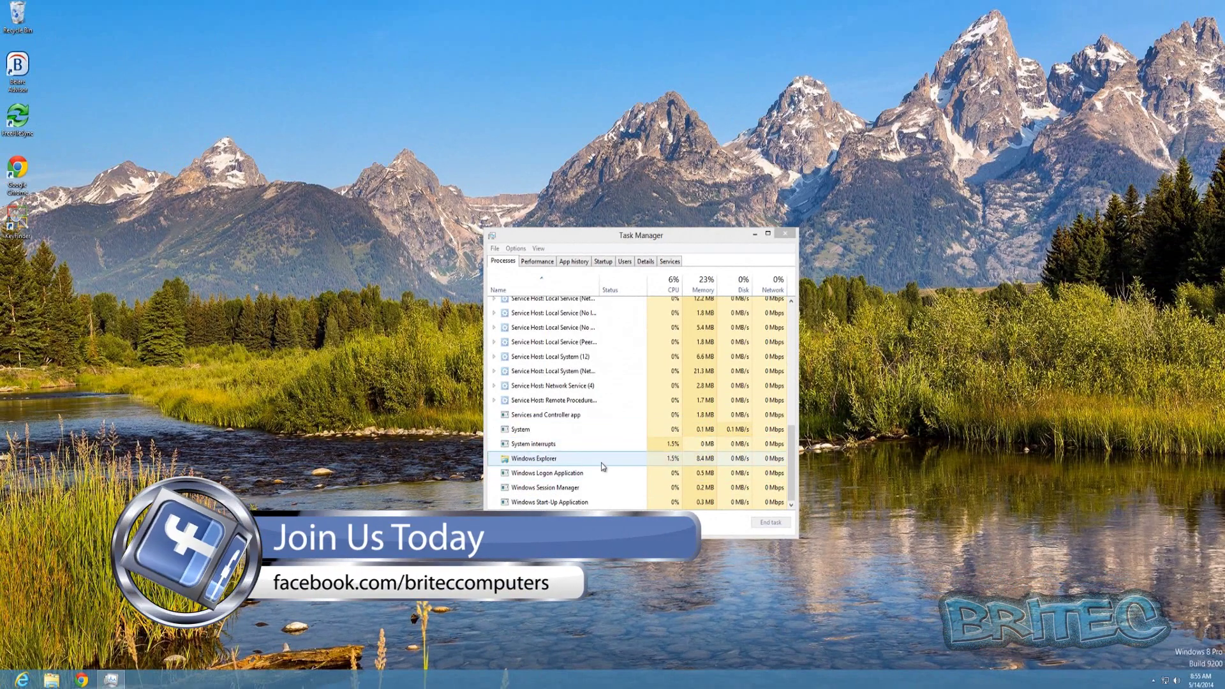
left_click(786, 234)
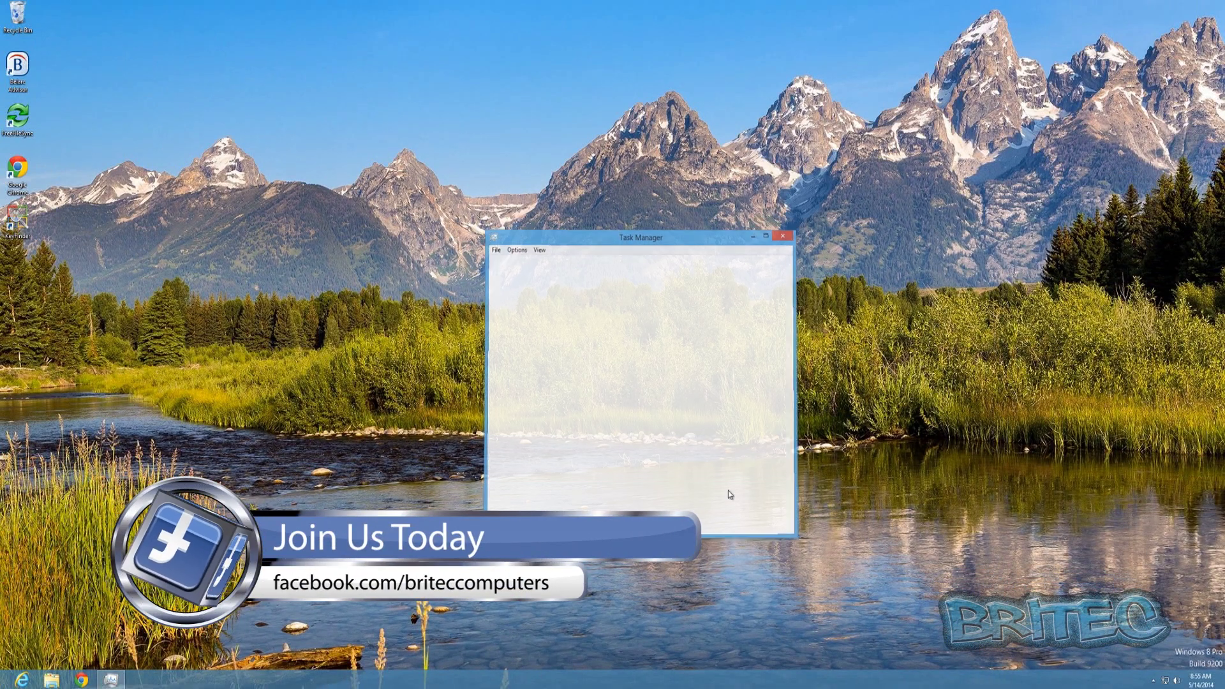